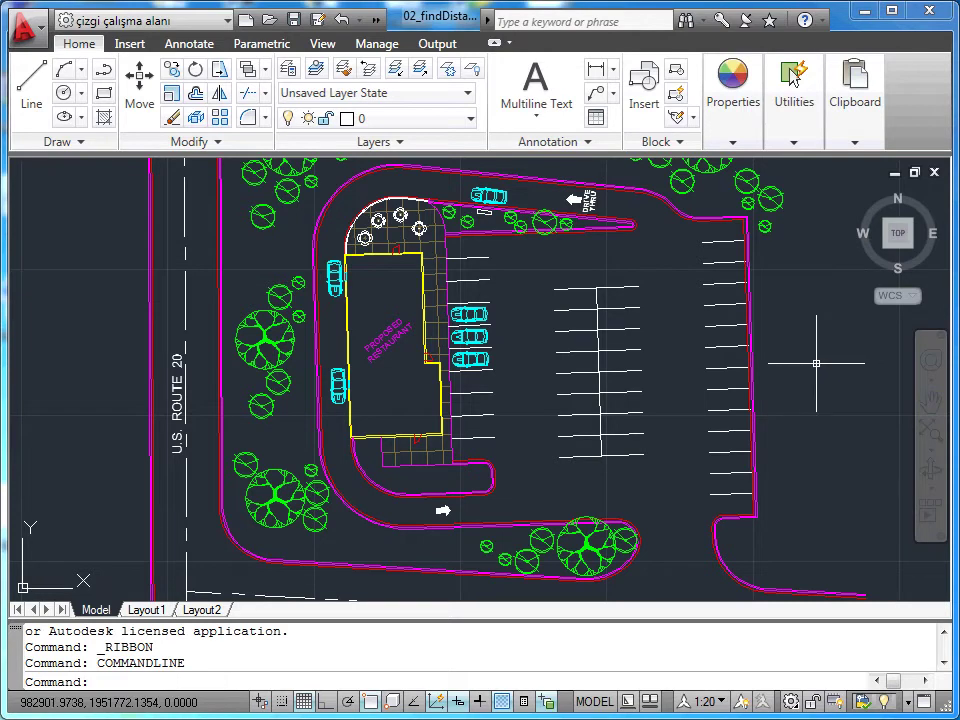
- Measure the parking-stripe spacing with Measure Distance, getting 9.0000 between two stripe points
{"action": "left_click", "coordinate": [794, 143]}
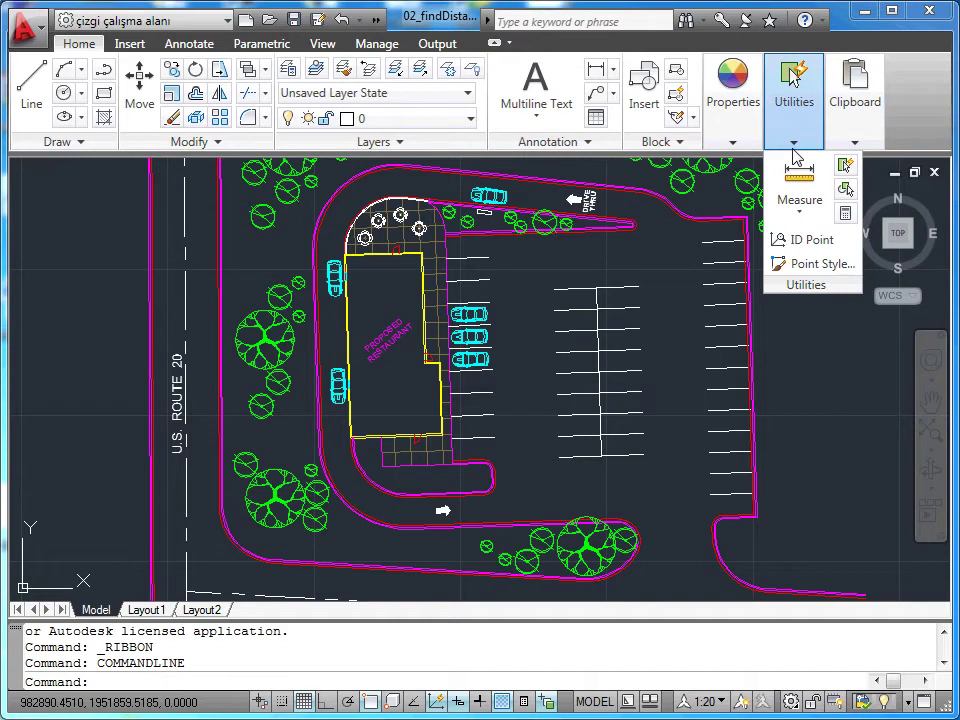
{"action": "left_click", "coordinate": [817, 212]}
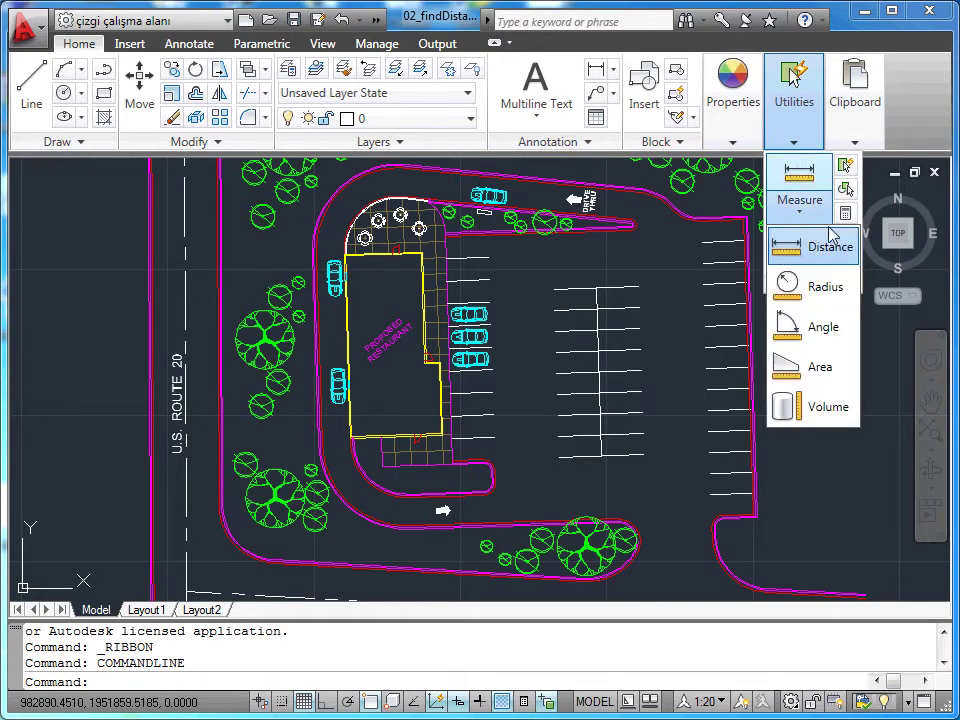
{"action": "left_click", "coordinate": [837, 252]}
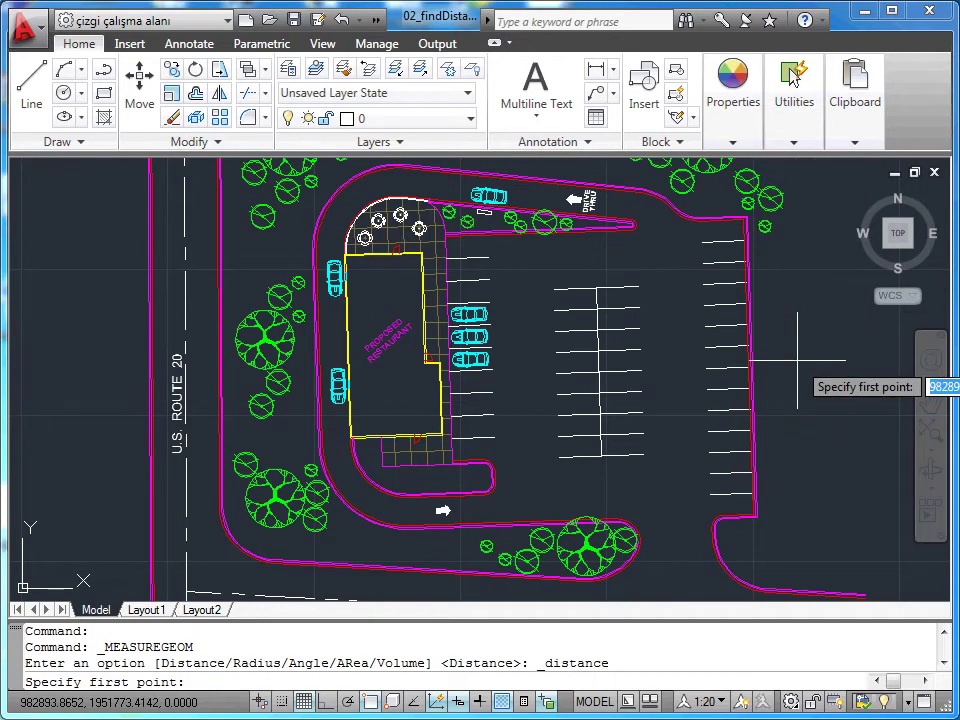
{"action": "scroll", "coordinate": [550, 360], "scroll_direction": "up", "scroll_amount": 3}
{"action": "mouse_move", "coordinate": [541, 357]}
{"action": "middle_mouse_down"}
{"action": "mouse_move", "coordinate": [418, 358]}
{"action": "mouse_move", "coordinate": [399, 347]}
{"action": "mouse_move", "coordinate": [428, 385]}
{"action": "mouse_move", "coordinate": [427, 360]}
{"action": "middle_mouse_up"}
{"action": "scroll", "coordinate": [428, 385], "scroll_direction": "up", "scroll_amount": 2}
{"action": "scroll", "coordinate": [428, 385], "scroll_direction": "up", "scroll_amount": 2}
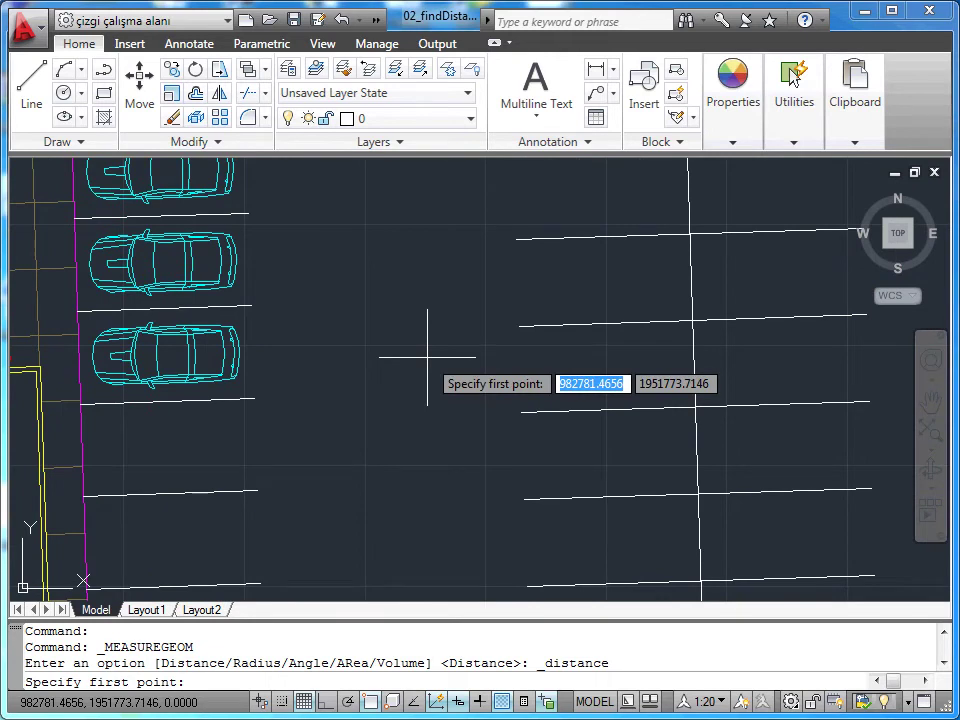
{"action": "left_click", "coordinate": [516, 238]}
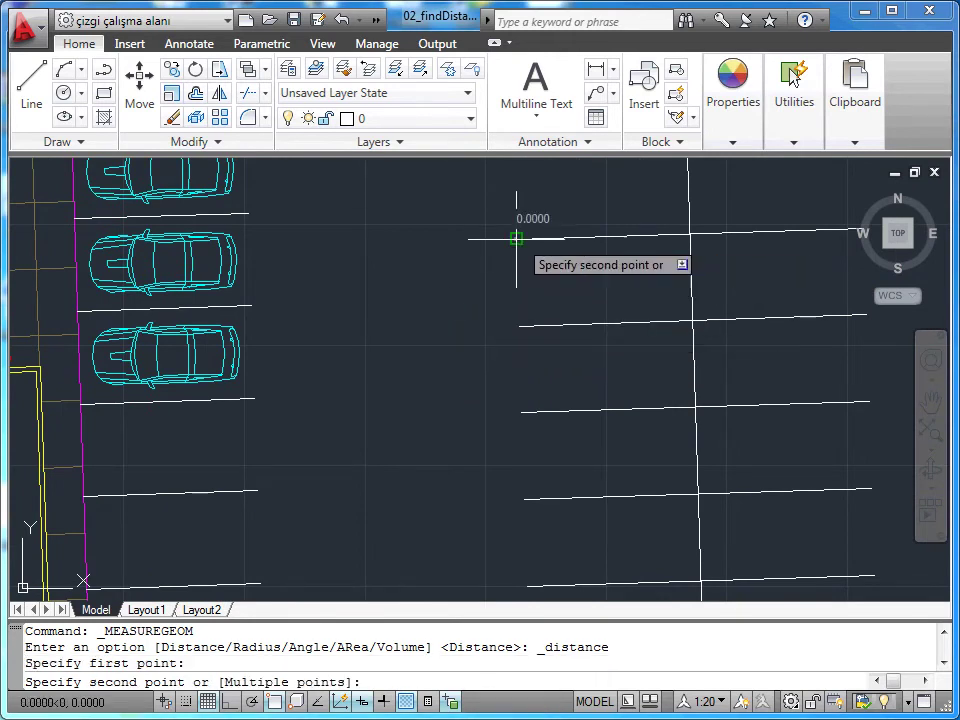
{"action": "left_click", "coordinate": [517, 326]}
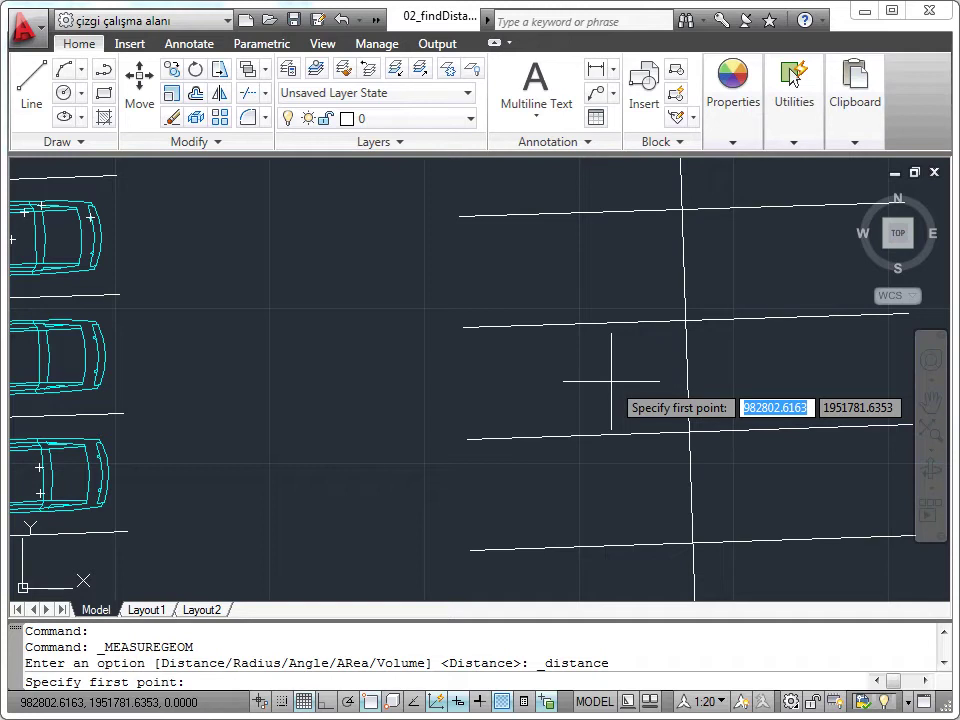
- Measure from the stripe end to its Intersection with the divider line: 18.0000
{"action": "left_click", "coordinate": [459, 216]}
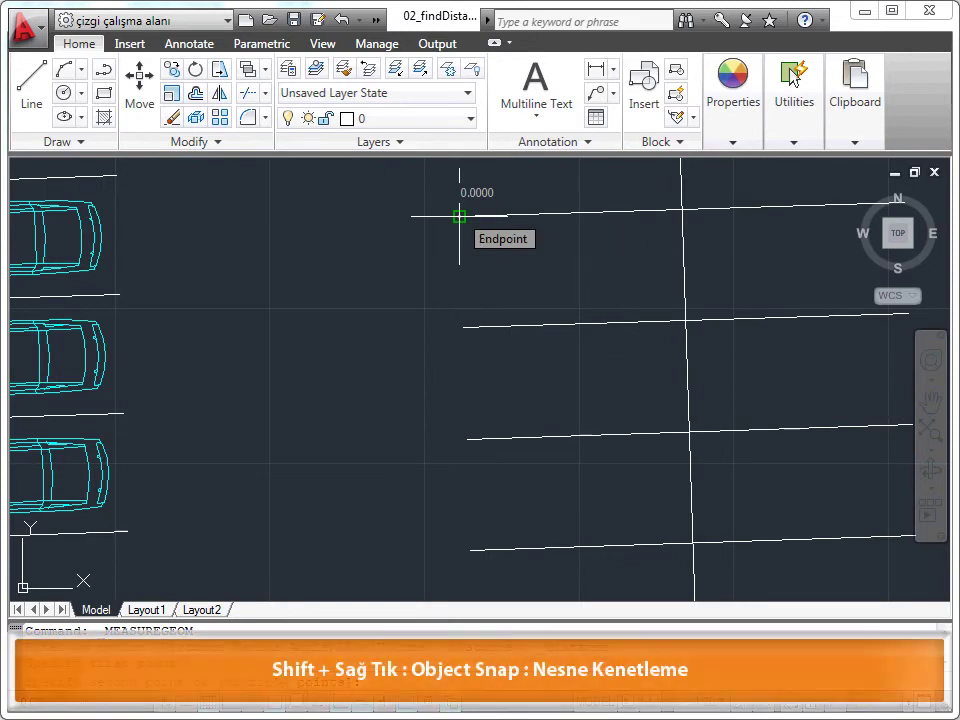
{"action": "right_click", "coordinate": [401, 224], "text": "shift"}
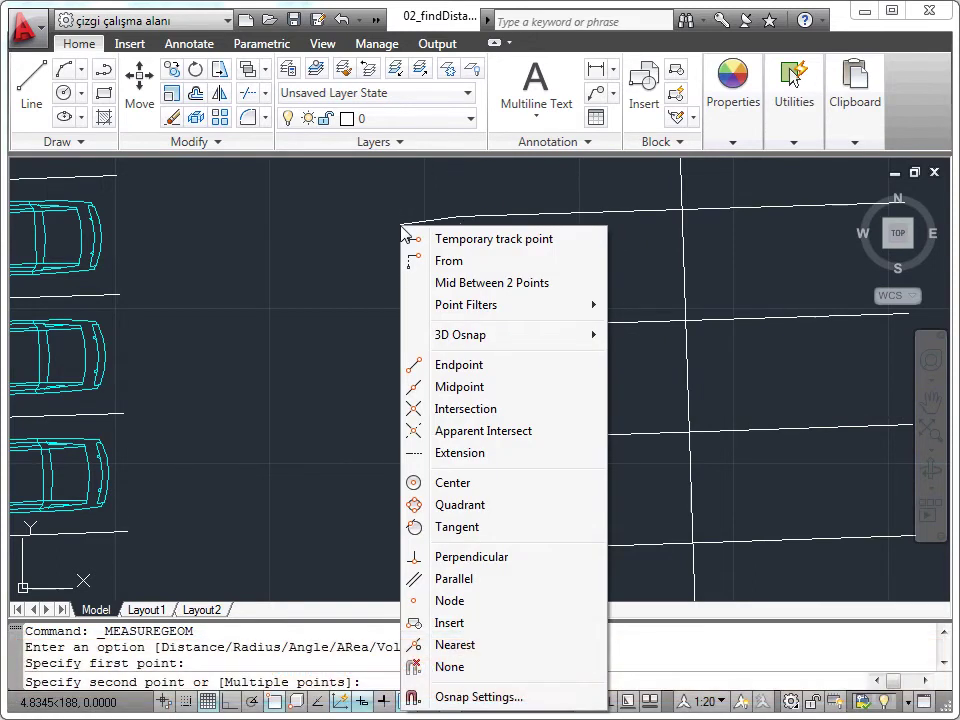
{"action": "left_click", "coordinate": [466, 409]}
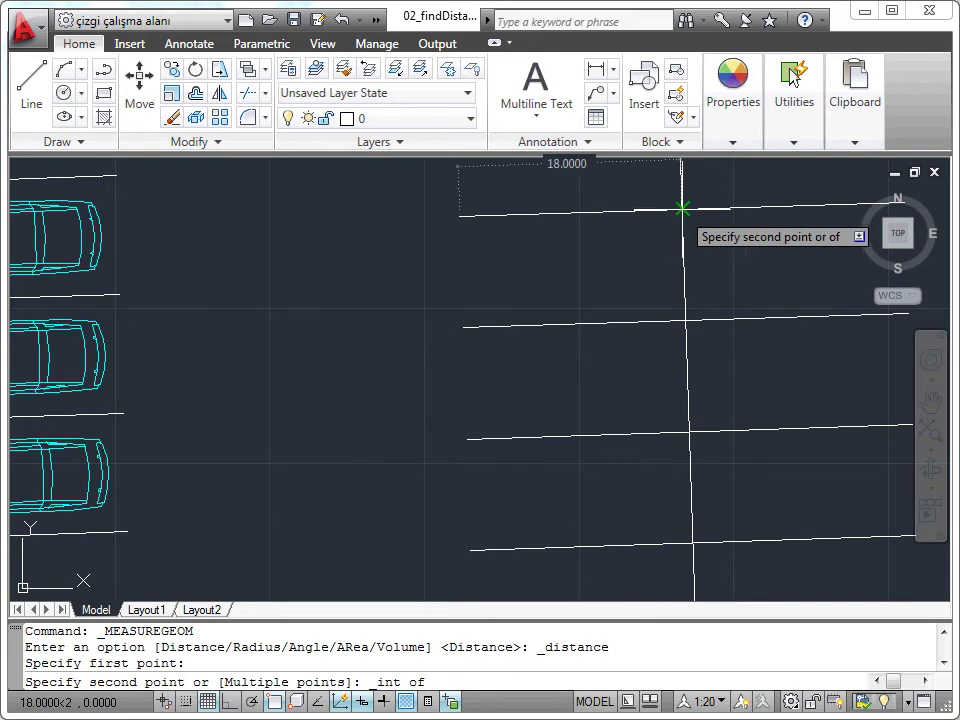
{"action": "left_click", "coordinate": [681, 209]}
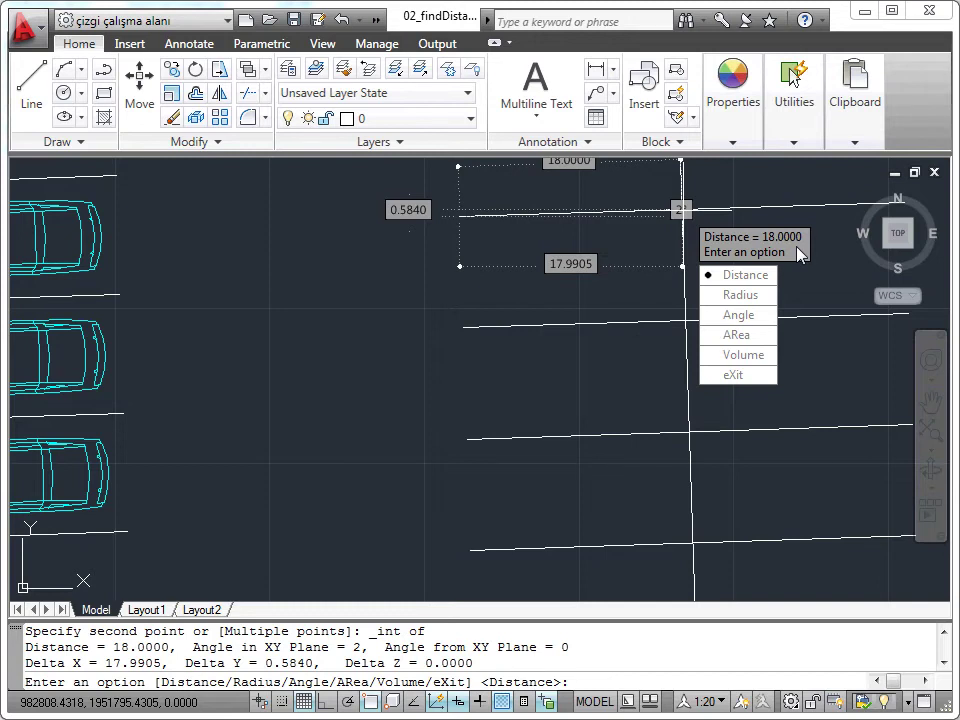
- Zoom to the drive-thru lane and place the first point on the red edge using Nearest snap
{"action": "scroll", "coordinate": [553, 401], "scroll_direction": "up", "scroll_amount": 3}
{"action": "middle_click_drag", "start_coordinate": [545, 411], "coordinate": [564, 540]}
{"action": "scroll", "coordinate": [504, 343], "scroll_direction": "down", "scroll_amount": 2}
{"action": "scroll", "coordinate": [490, 360], "scroll_direction": "up", "scroll_amount": 2}
{"action": "scroll", "coordinate": [482, 364], "scroll_direction": "up", "scroll_amount": 3}
{"action": "mouse_move", "coordinate": [482, 364]}
{"action": "middle_mouse_down"}
{"action": "mouse_move", "coordinate": [527, 428]}
{"action": "mouse_move", "coordinate": [534, 216]}
{"action": "middle_mouse_up"}
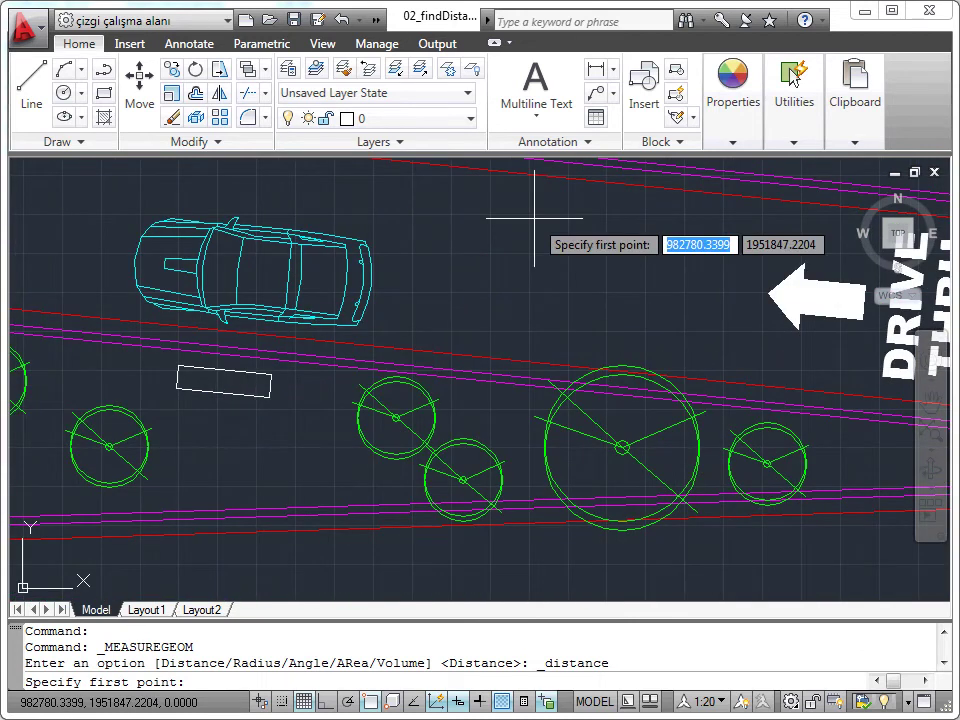
{"action": "right_click", "coordinate": [477, 216], "text": "shift"}
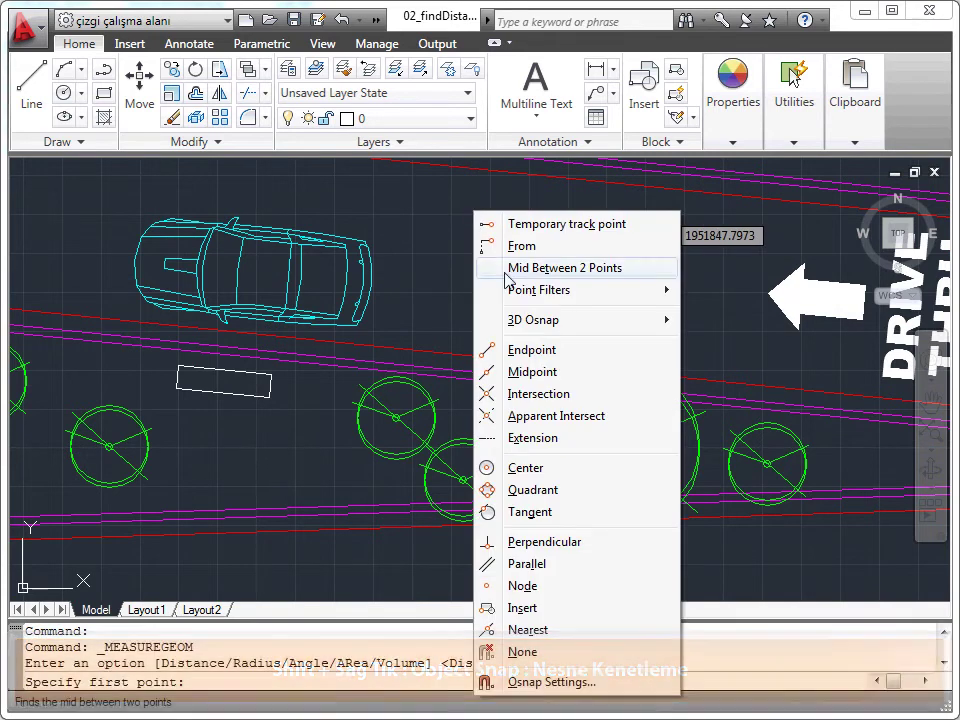
{"action": "left_click", "coordinate": [565, 631]}
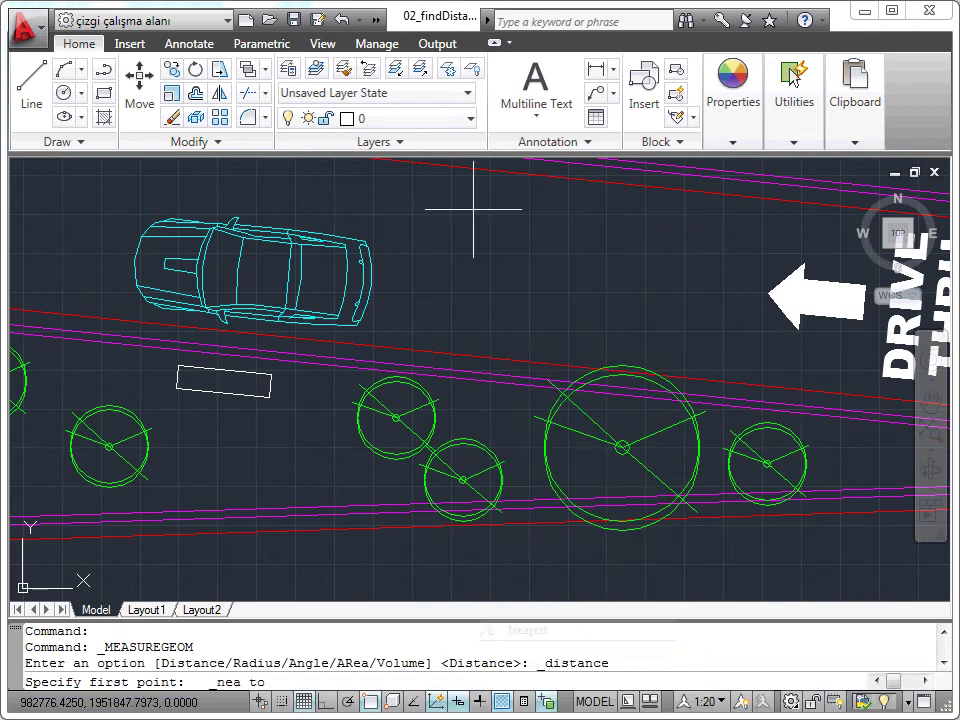
{"action": "left_click", "coordinate": [516, 358]}
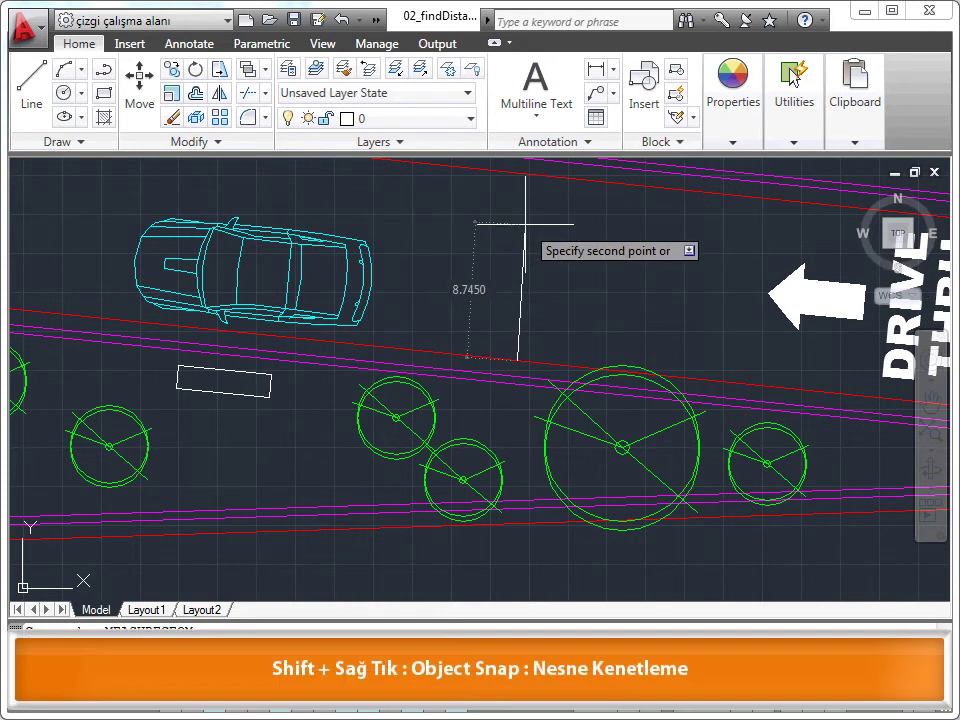
- Snap Perpendicular to the opposite lane edge, giving a 12.0000 lane width
{"action": "right_click", "coordinate": [525, 224], "text": "shift"}
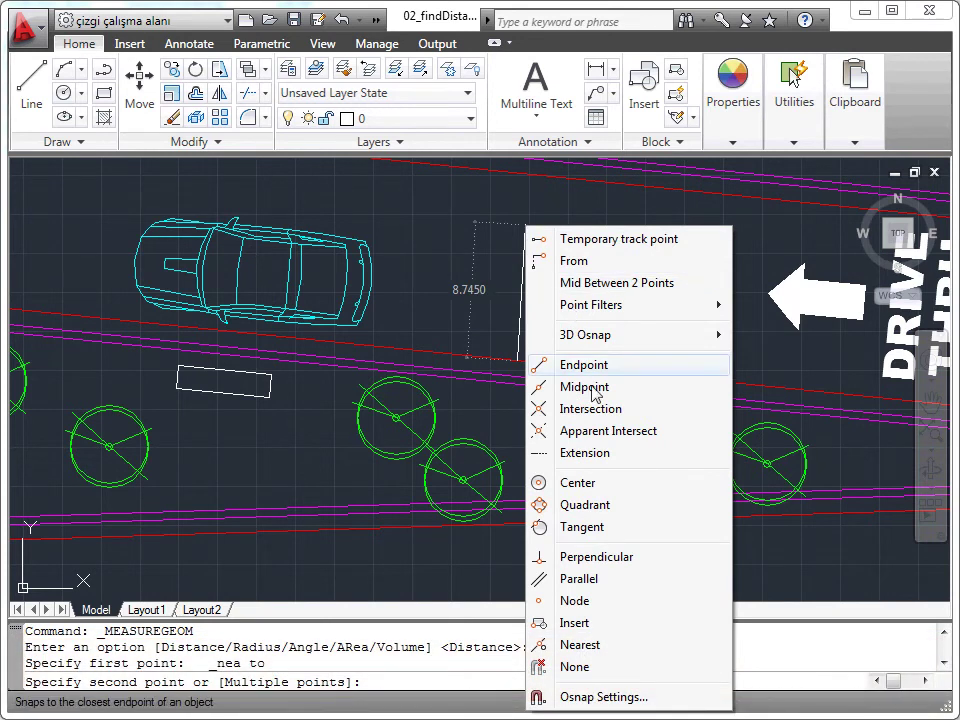
{"action": "left_click", "coordinate": [545, 558]}
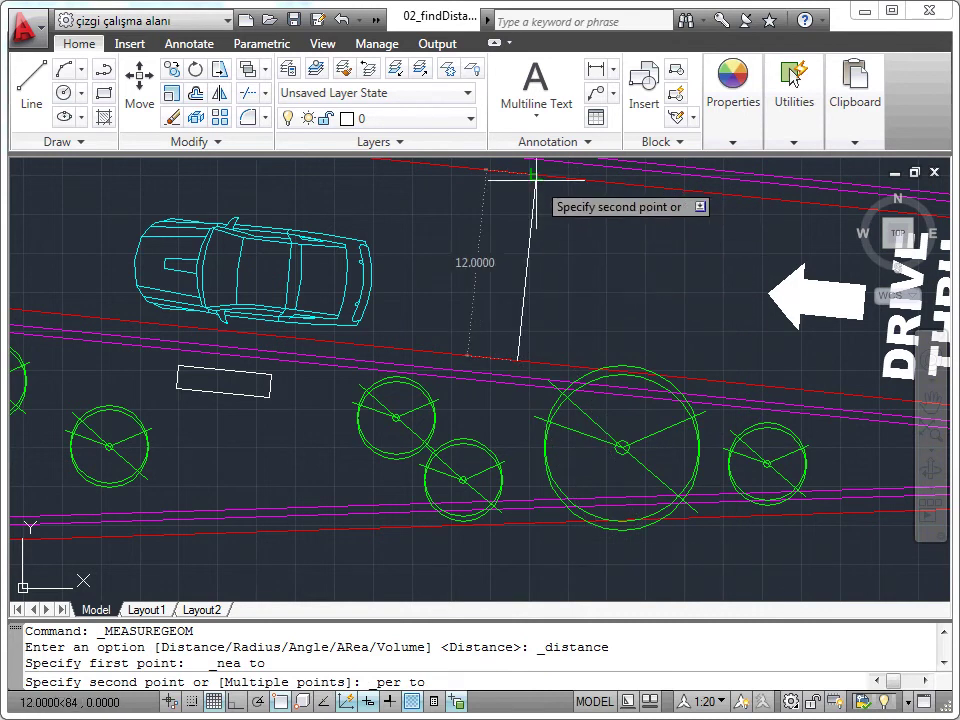
{"action": "left_click", "coordinate": [535, 175]}
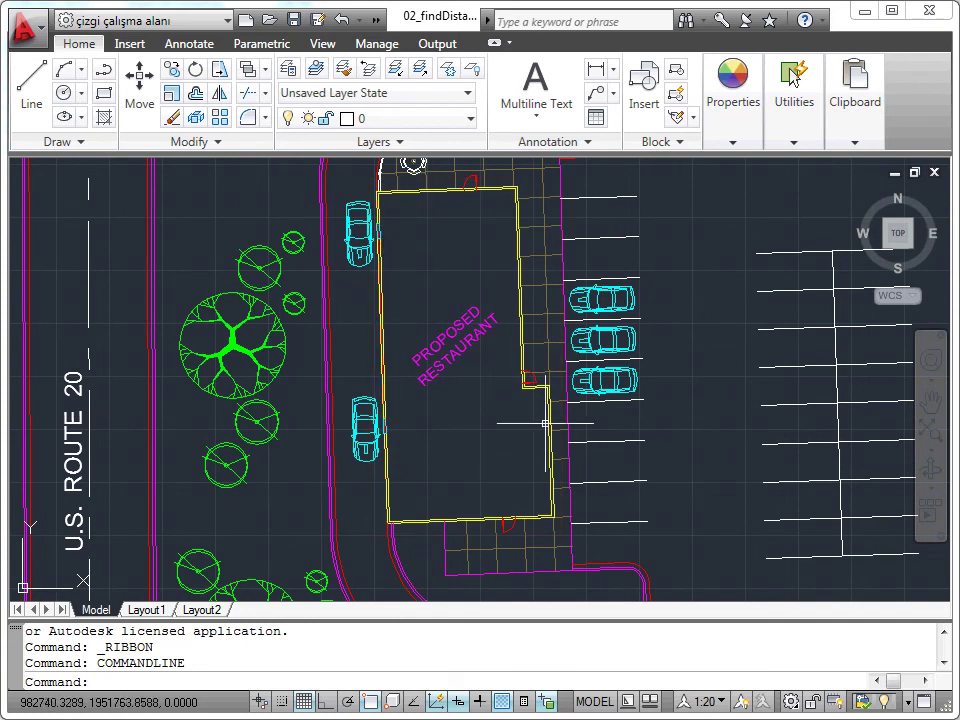
- Start a new Measure Distance and pick the restaurant's lower-left corner as the first point
{"action": "left_click", "coordinate": [794, 138]}
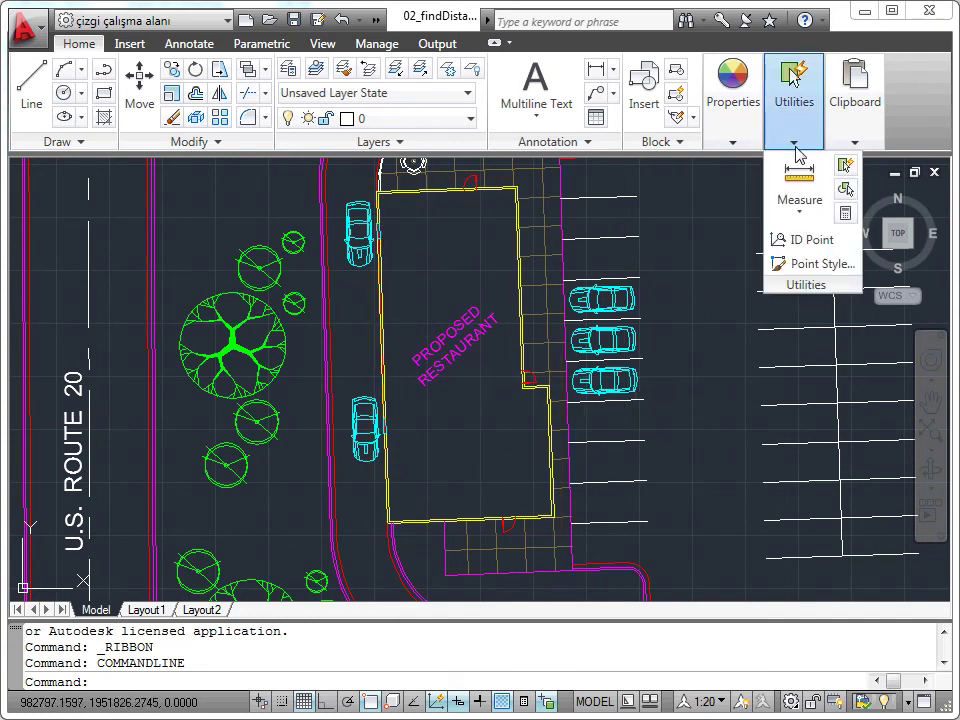
{"action": "left_click", "coordinate": [800, 210]}
{"action": "left_click", "coordinate": [805, 246]}
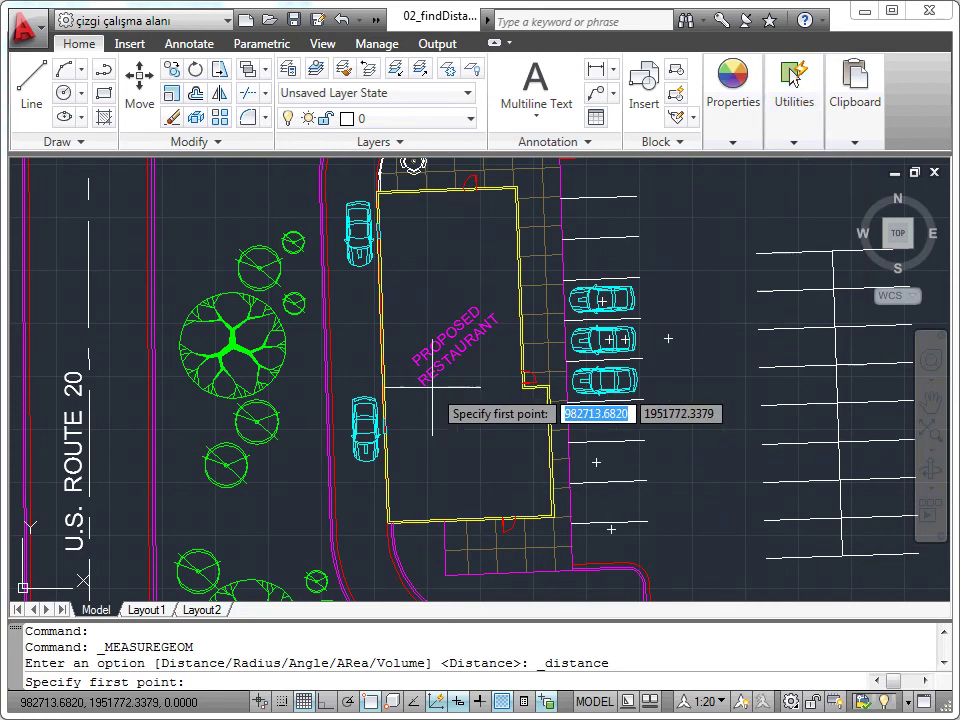
{"action": "scroll", "coordinate": [432, 383], "scroll_direction": "up", "scroll_amount": 3}
{"action": "mouse_move", "coordinate": [476, 411]}
{"action": "middle_mouse_down"}
{"action": "mouse_move", "coordinate": [552, 460]}
{"action": "mouse_move", "coordinate": [569, 364]}
{"action": "middle_mouse_up"}
{"action": "scroll", "coordinate": [552, 461], "scroll_direction": "down", "scroll_amount": 3}
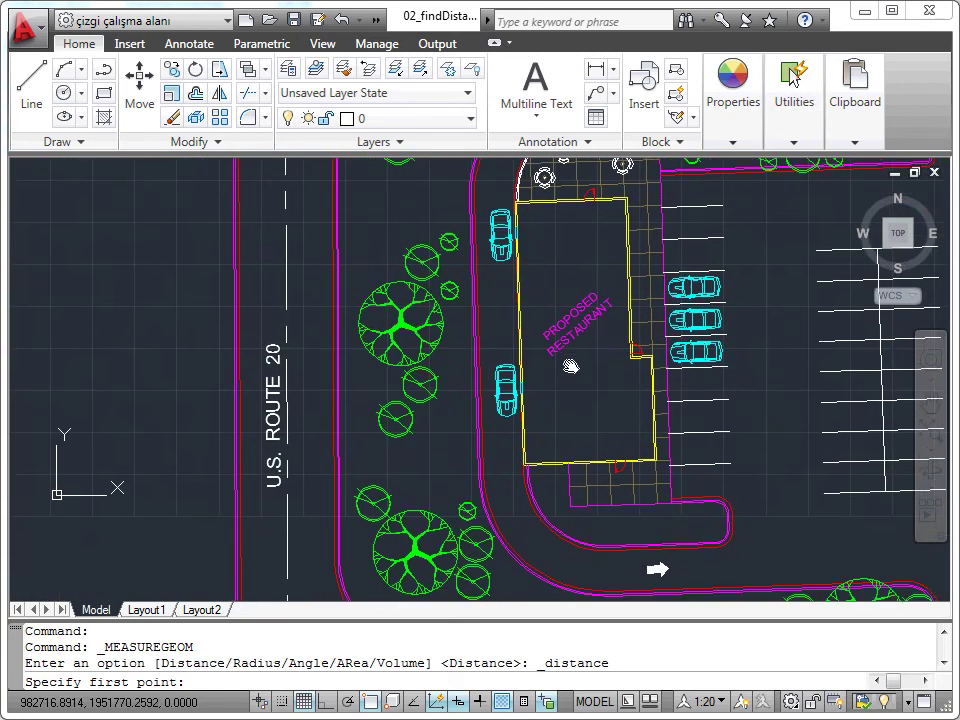
{"action": "left_click", "coordinate": [525, 463]}
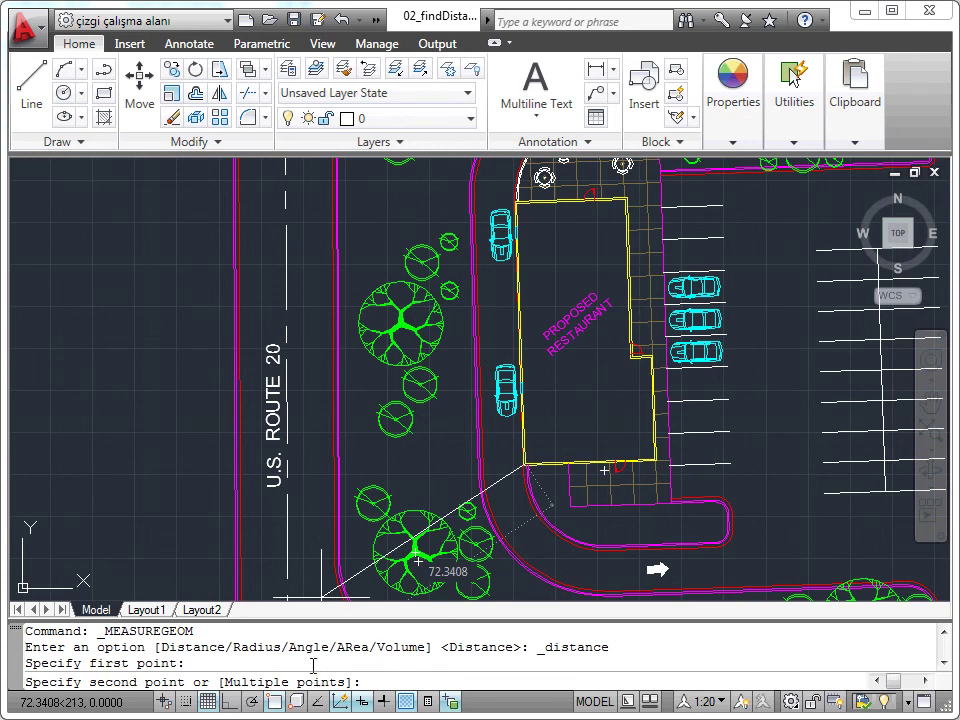
- Trace the restaurant's corners with Multiple points and Close the outline for a 230.7197 perimeter
{"action": "right_click", "coordinate": [381, 250]}
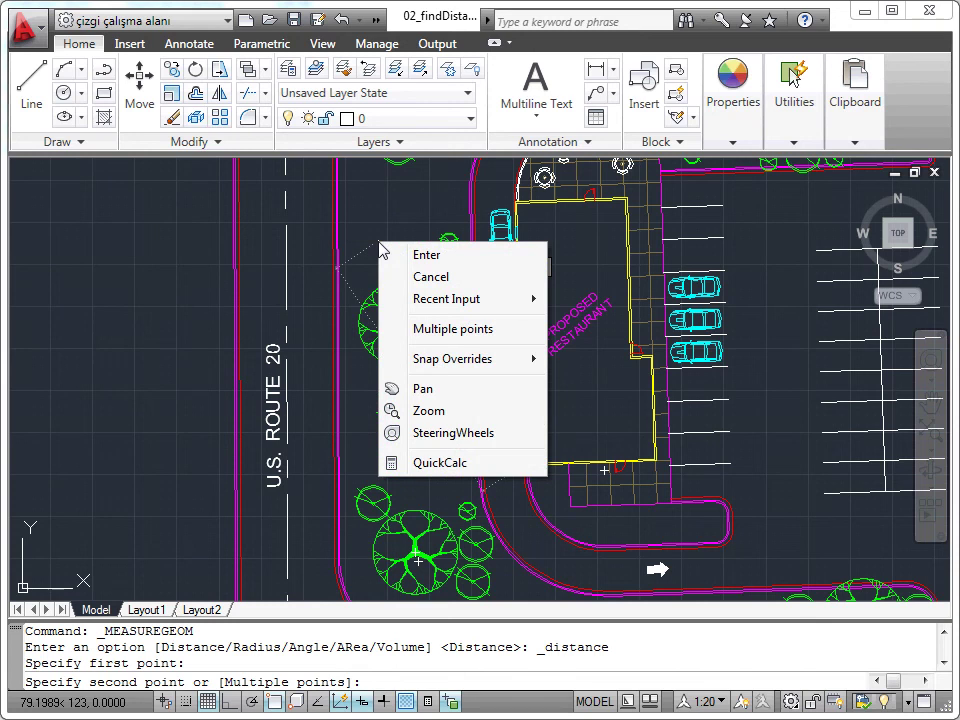
{"action": "left_click", "coordinate": [430, 328]}
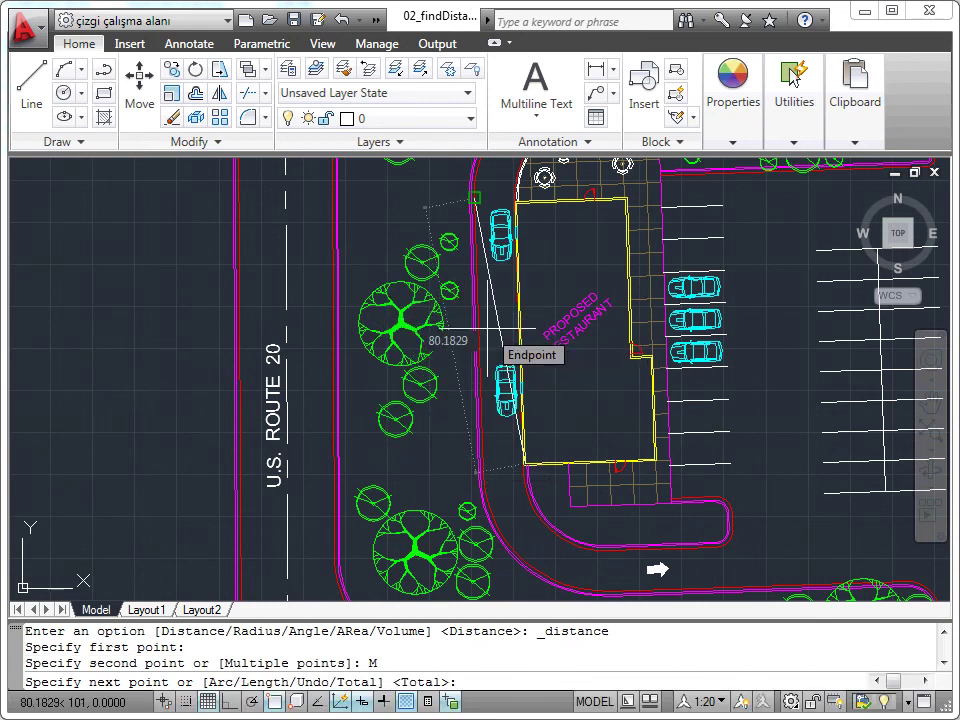
{"action": "left_click", "coordinate": [517, 201]}
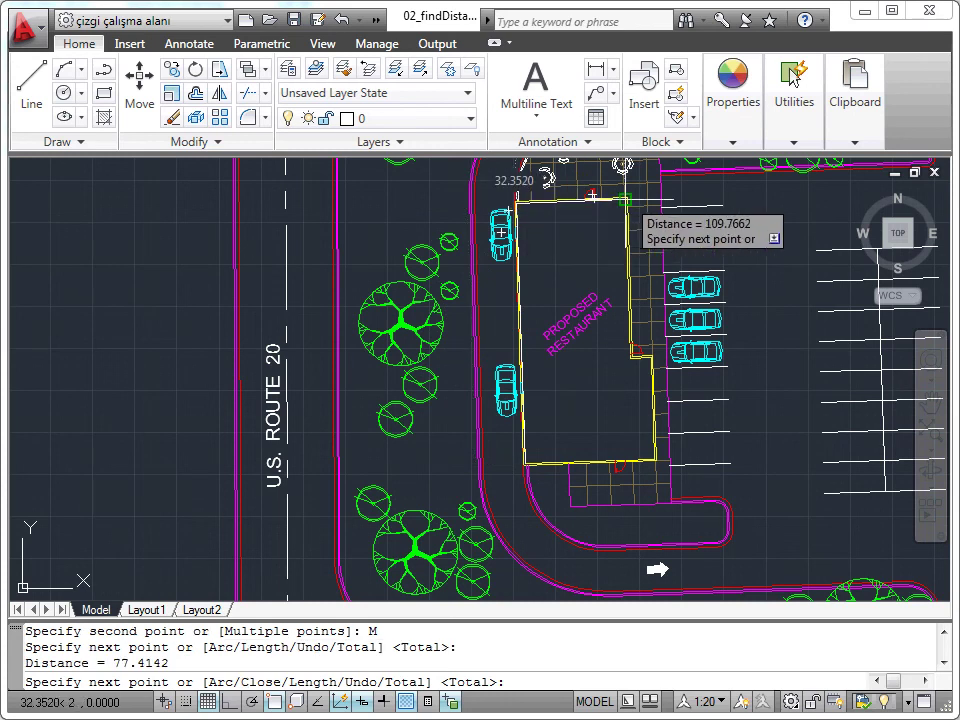
{"action": "left_click", "coordinate": [593, 196]}
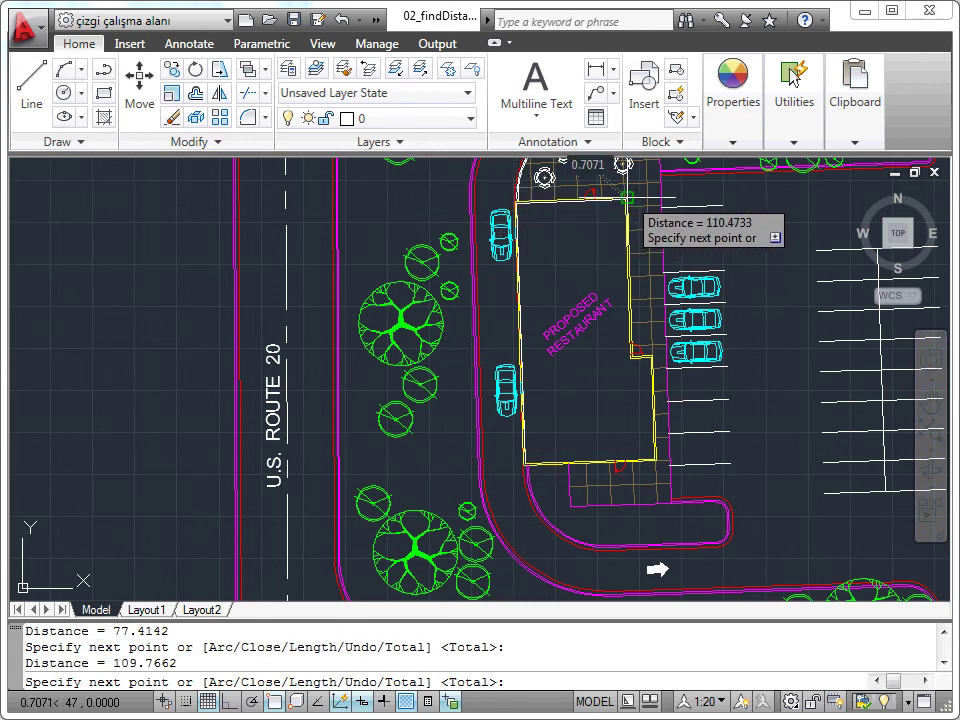
{"action": "left_click", "coordinate": [632, 356]}
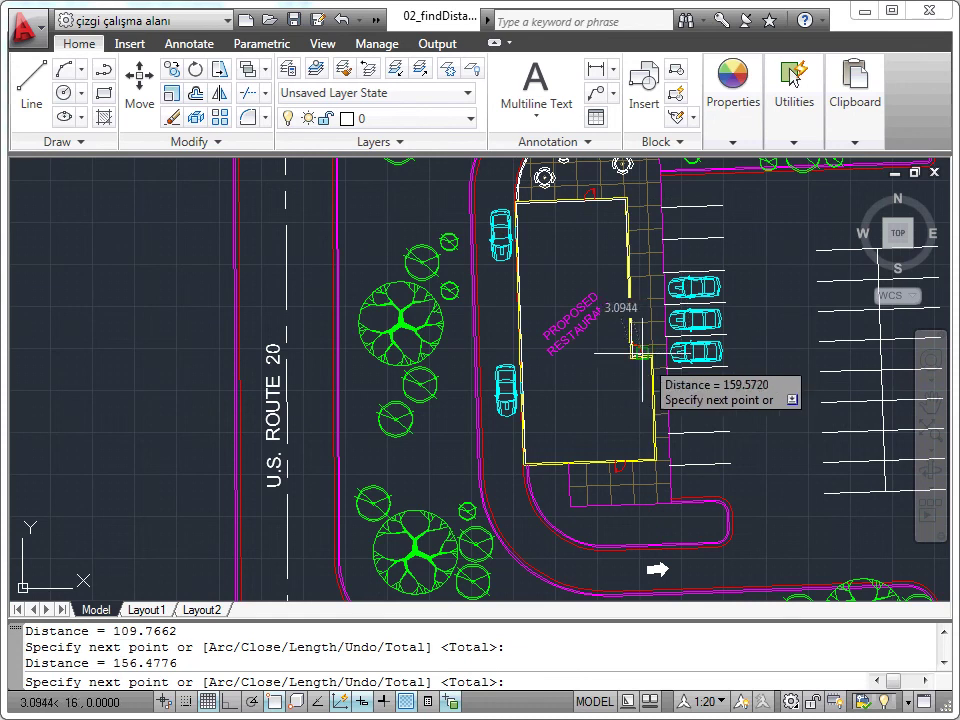
{"action": "left_click", "coordinate": [648, 356]}
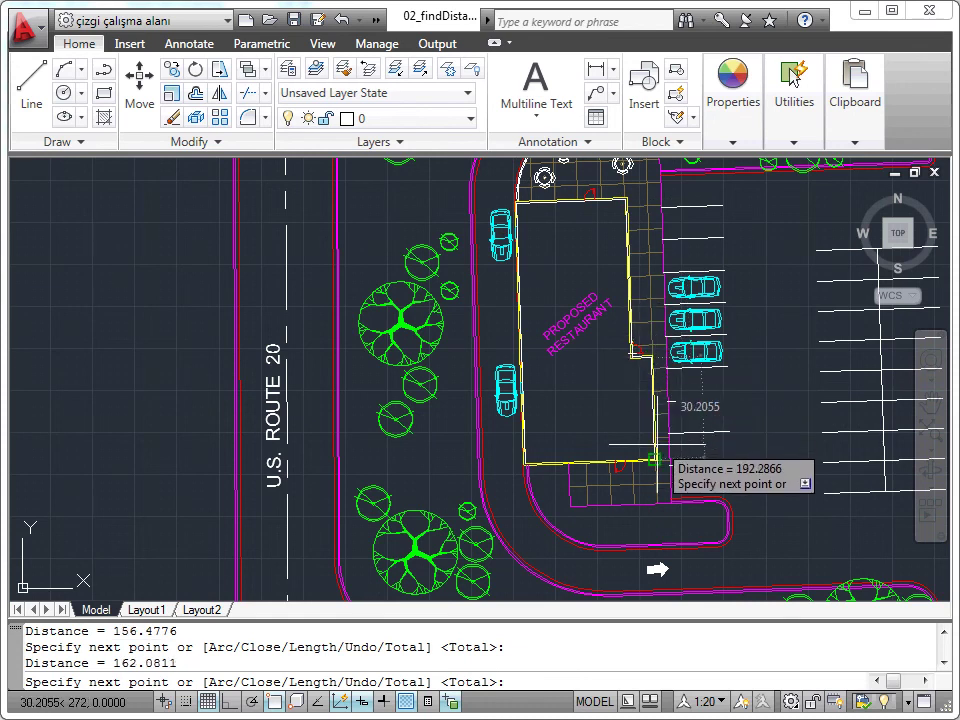
{"action": "left_click", "coordinate": [655, 462]}
{"action": "scroll", "coordinate": [624, 466], "scroll_direction": "up", "scroll_amount": 3}
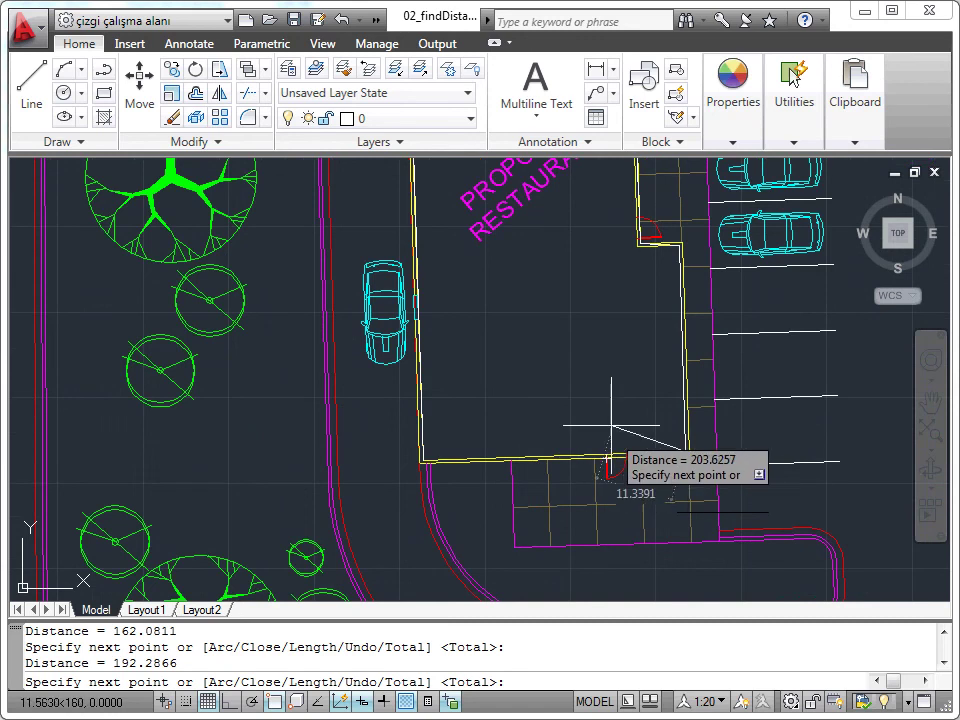
{"action": "right_click", "coordinate": [587, 288]}
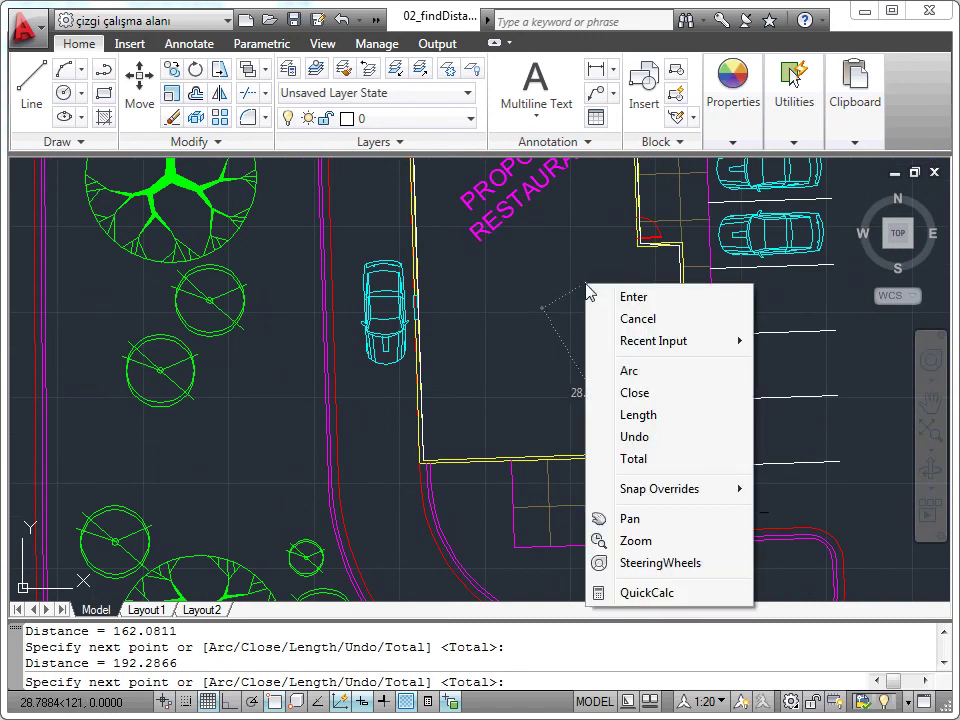
{"action": "left_click", "coordinate": [620, 393]}
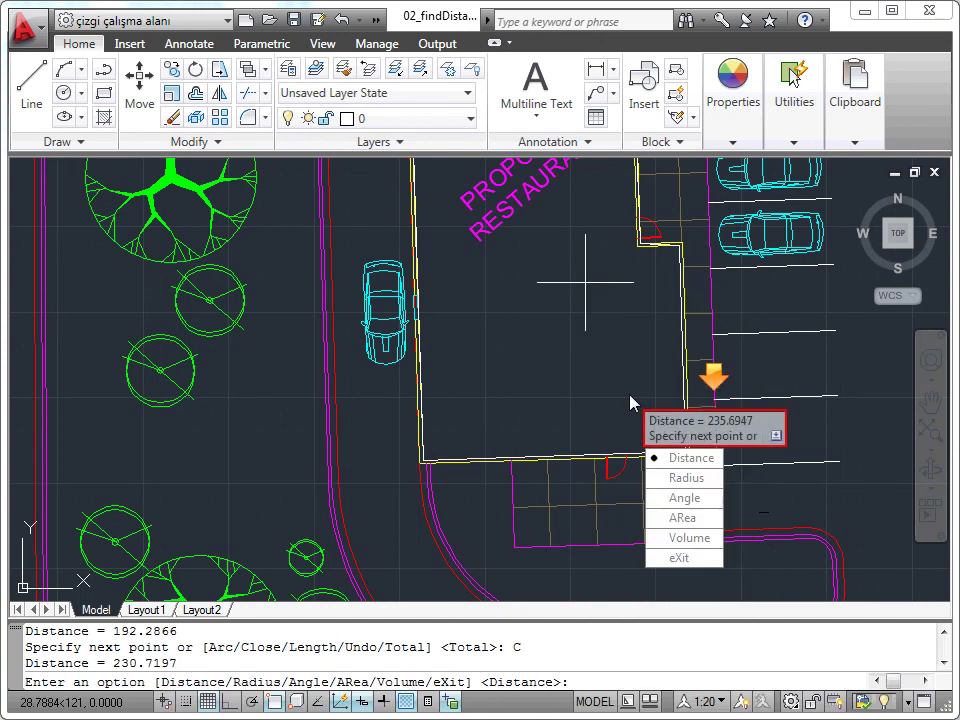